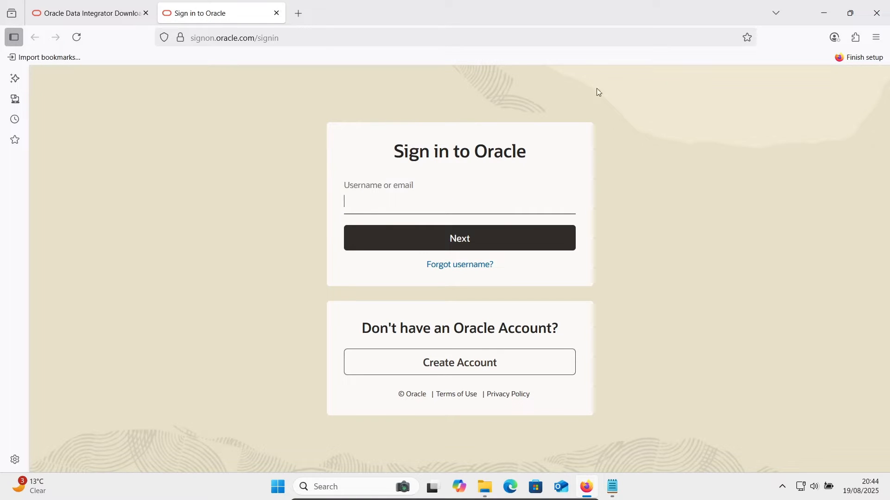
Switch from the browser to File Explorer and open the win64 folder under Downloads\ODI11g\Disk1\install
{"action": "left_click", "coordinate": [821, 15]}
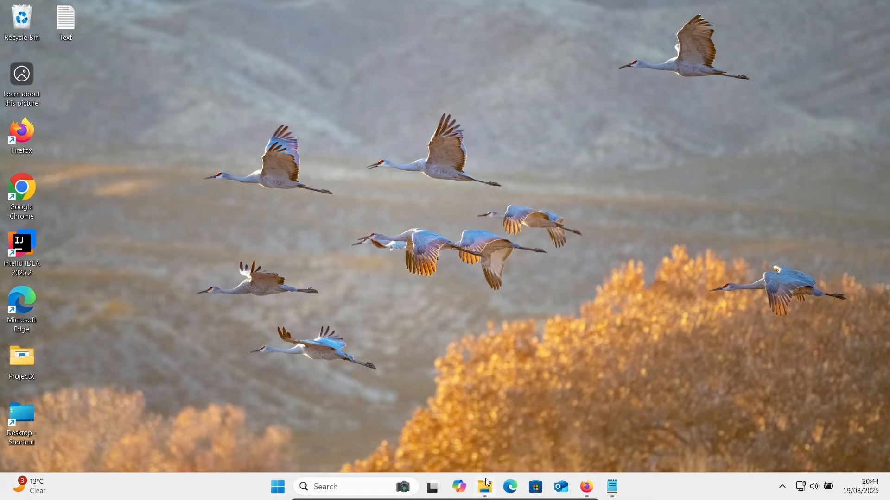
{"action": "mouse_move", "coordinate": [486, 480]}
{"action": "left_click", "coordinate": [423, 398]}
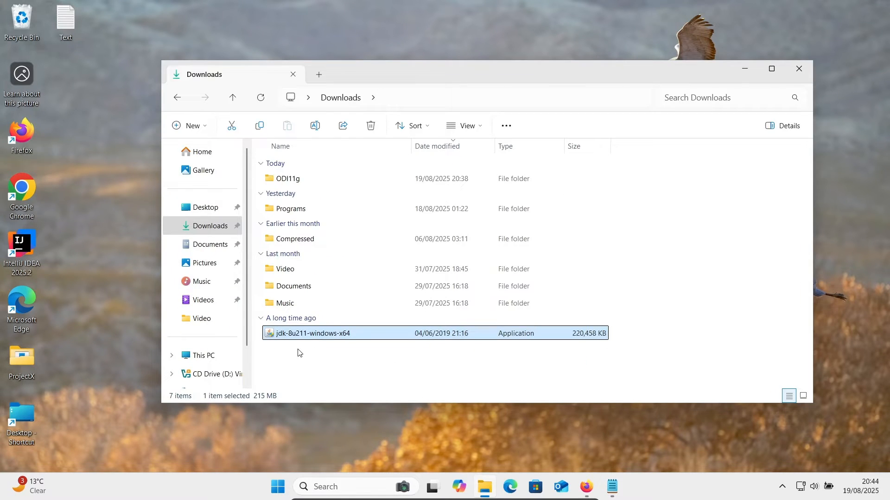
{"action": "left_click", "coordinate": [294, 181]}
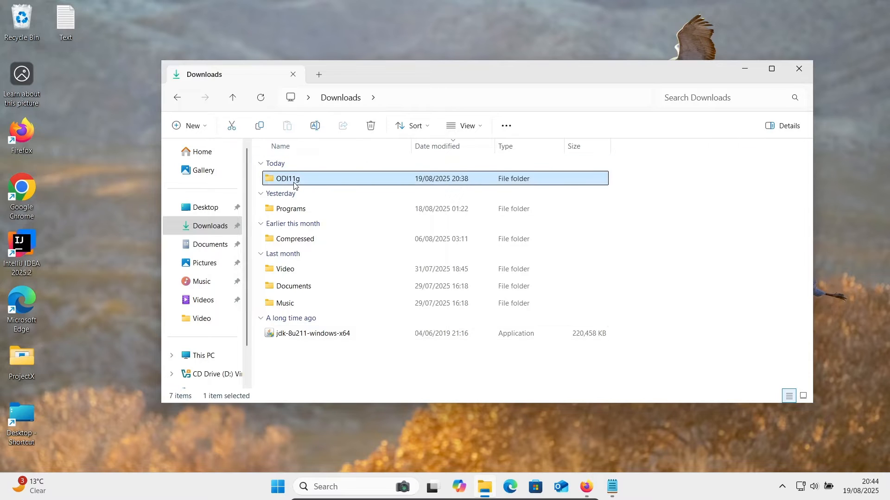
{"action": "double_click", "coordinate": [294, 182]}
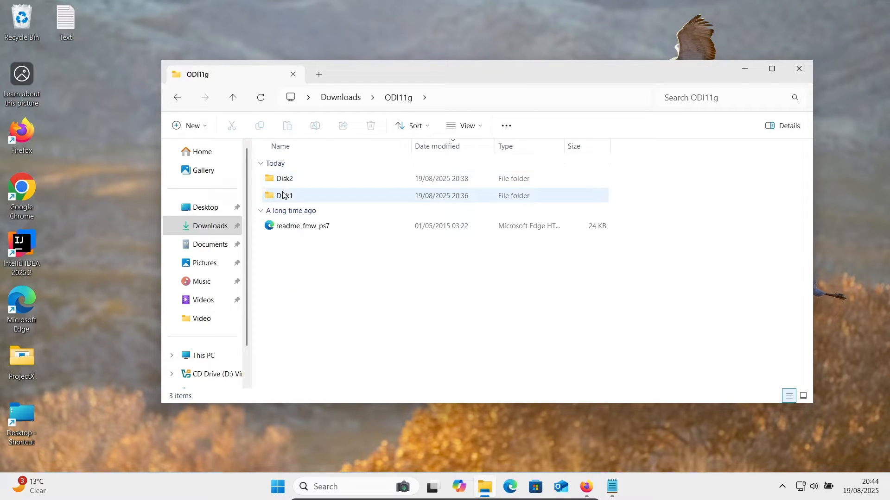
{"action": "double_click", "coordinate": [284, 195]}
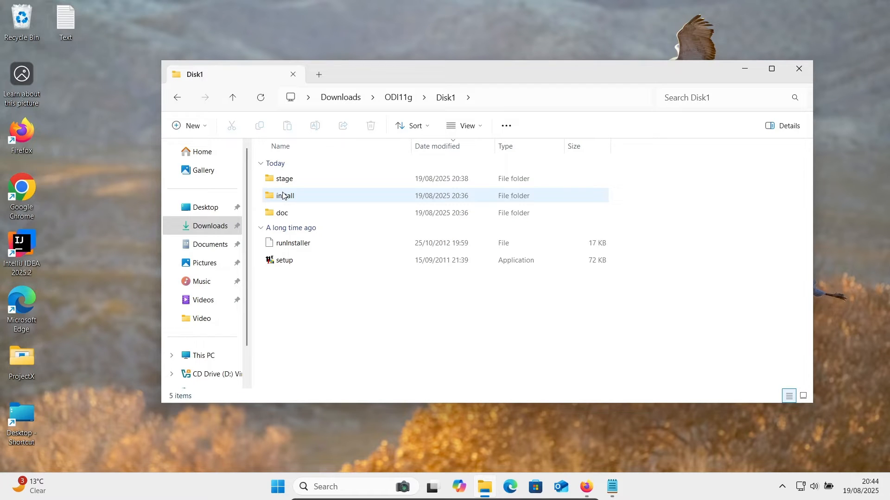
{"action": "double_click", "coordinate": [284, 196]}
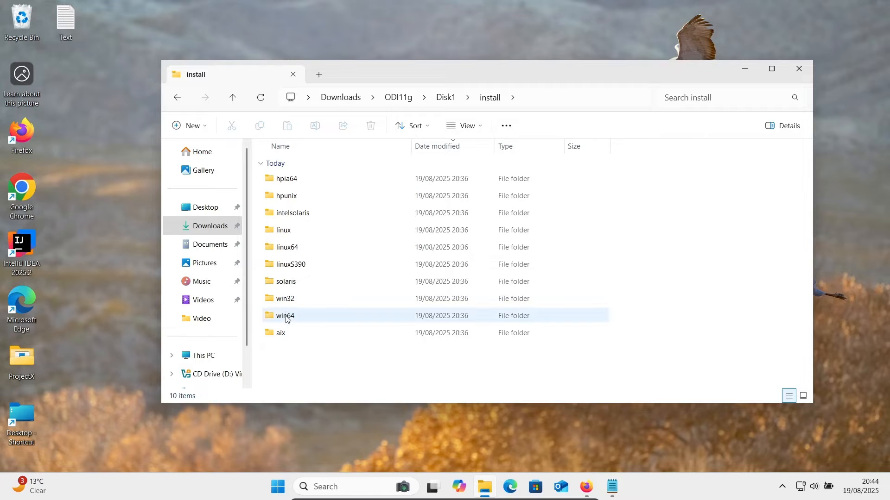
{"action": "left_click", "coordinate": [287, 318]}
{"action": "double_click", "coordinate": [287, 319]}
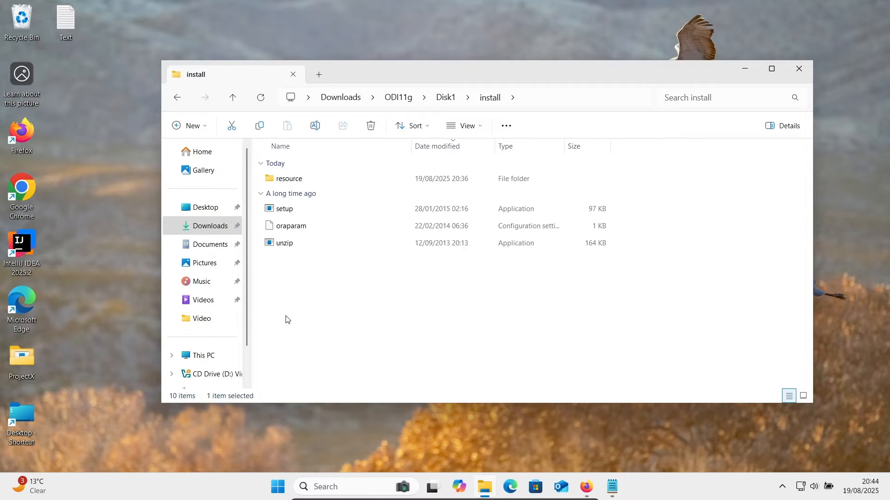
Launch the win64 setup application, allow it to make changes to the device, and clear space around the installer console
{"action": "double_click", "coordinate": [280, 210]}
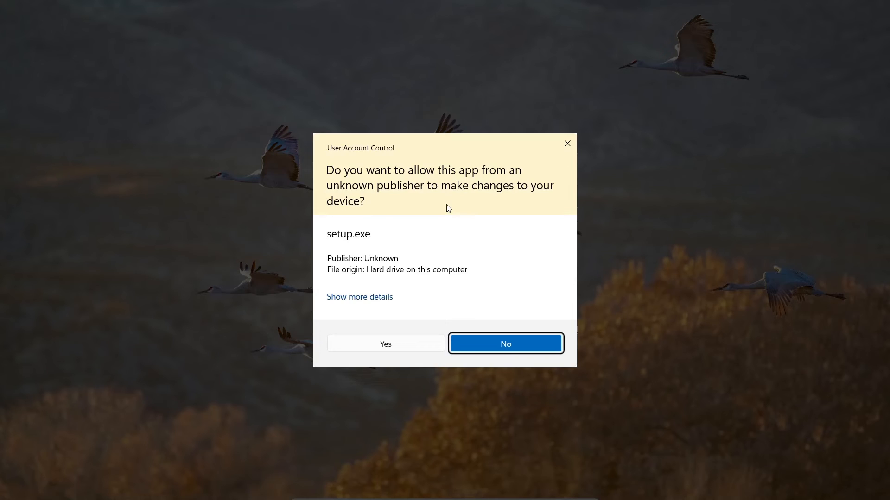
{"action": "left_click", "coordinate": [370, 349]}
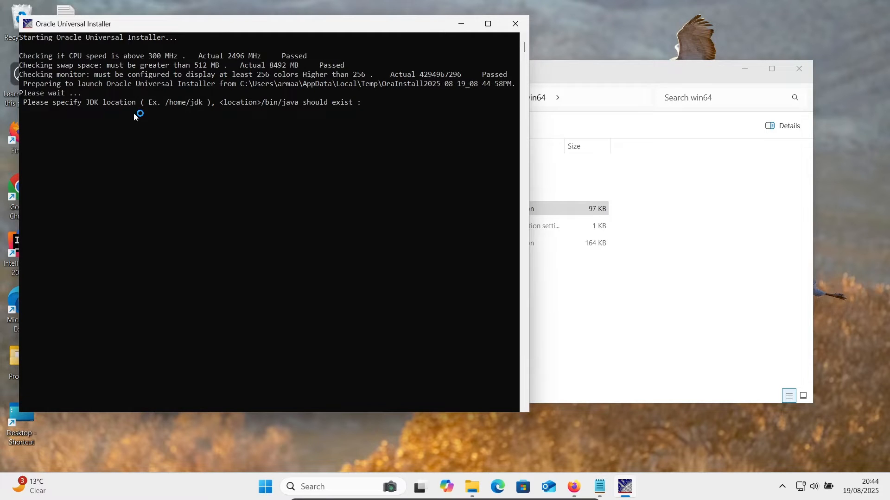
{"action": "left_click", "coordinate": [747, 68]}
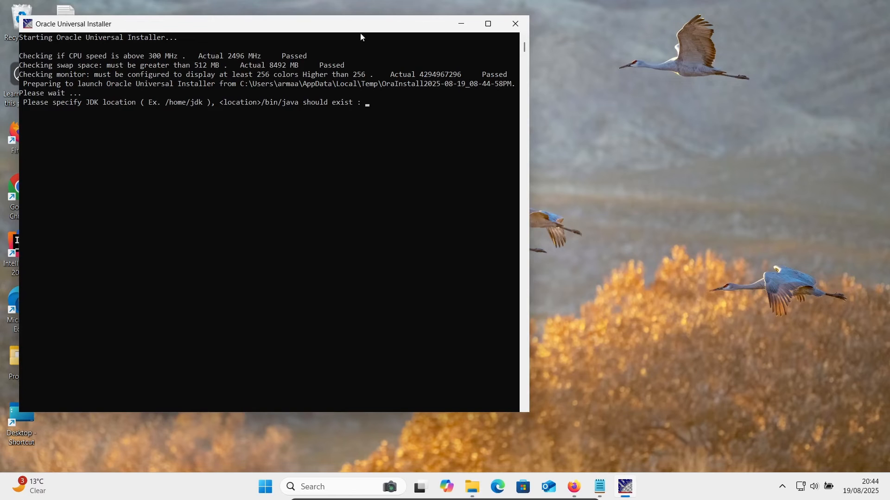
{"action": "left_click_drag", "start_coordinate": [283, 28], "coordinate": [534, 58]}
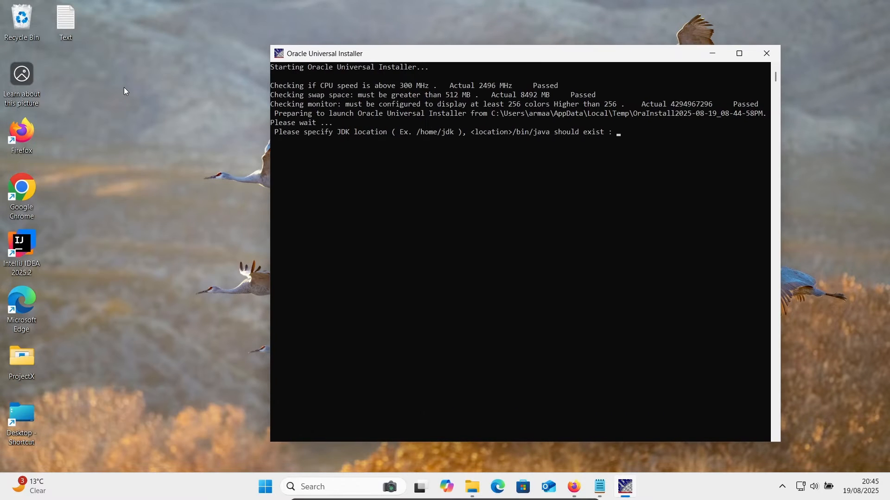
Find the JDK folder C:\Program Files\Java\jdk1.8.0_211 in File Explorer and copy its path
{"action": "left_click", "coordinate": [24, 422]}
{"action": "double_click", "coordinate": [24, 422]}
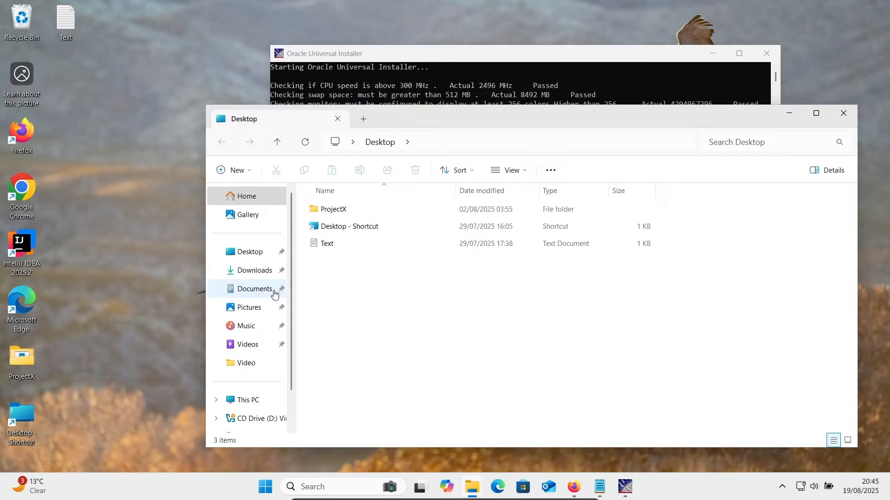
{"action": "left_click", "coordinate": [245, 400]}
{"action": "double_click", "coordinate": [363, 222]}
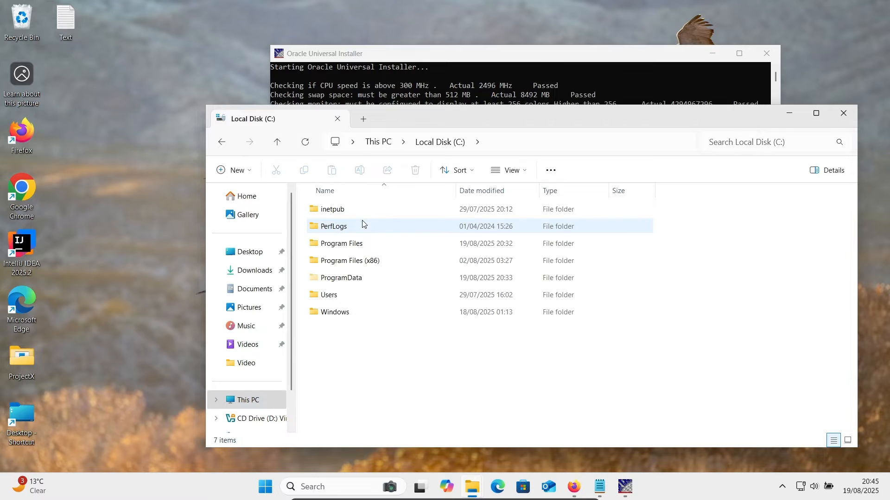
{"action": "left_click", "coordinate": [335, 244]}
{"action": "double_click", "coordinate": [334, 244]}
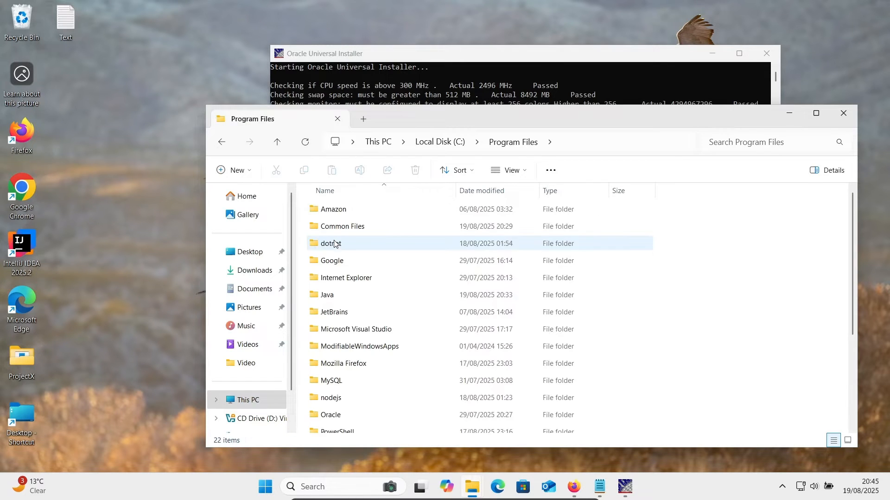
{"action": "double_click", "coordinate": [329, 297]}
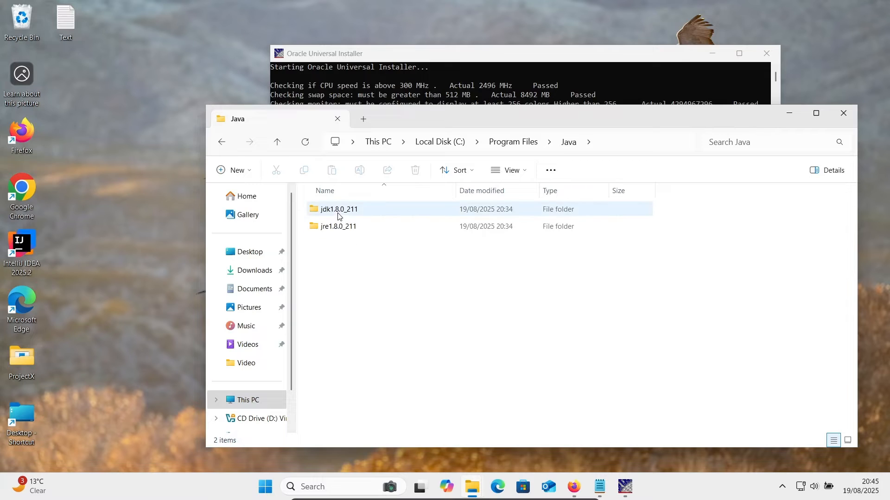
{"action": "double_click", "coordinate": [338, 213]}
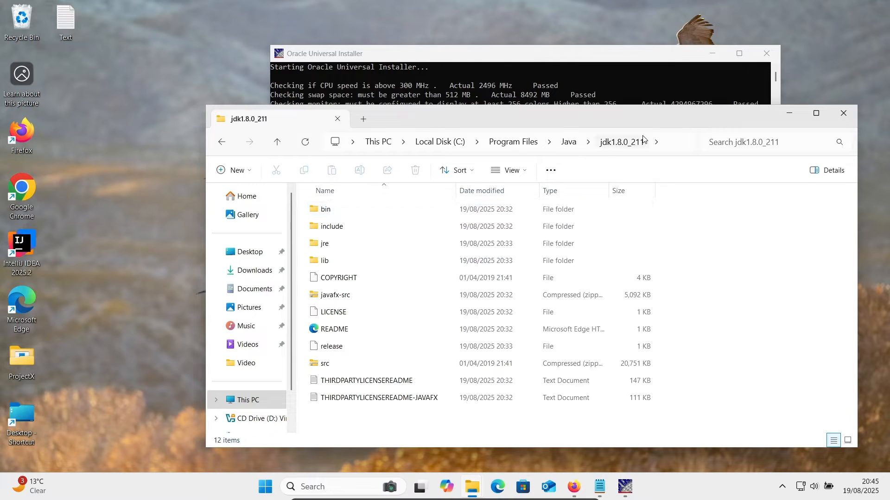
{"action": "left_click", "coordinate": [676, 144]}
{"action": "key", "text": "ctrl+c"}
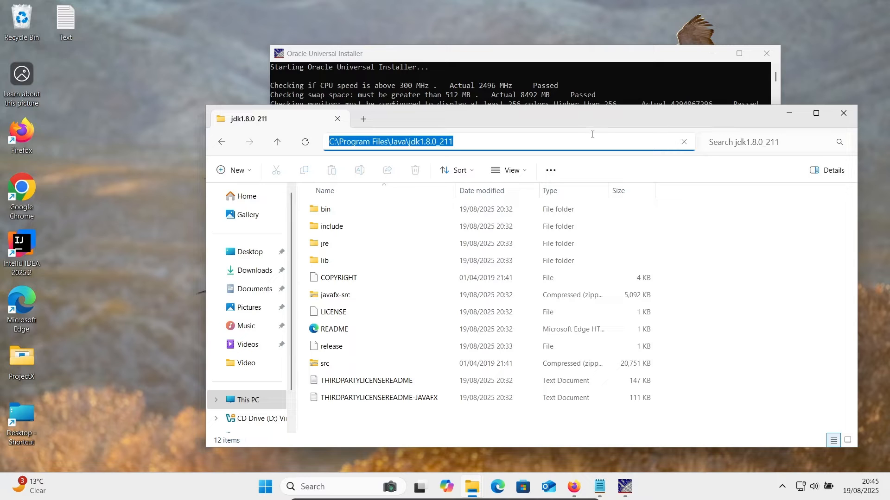
Return to the Oracle Universal Installer console and submit C:\Program Files\Java\jdk1.8.0_211 as the JDK location
{"action": "left_click", "coordinate": [791, 111]}
{"action": "key", "text": "ctrl+v"}
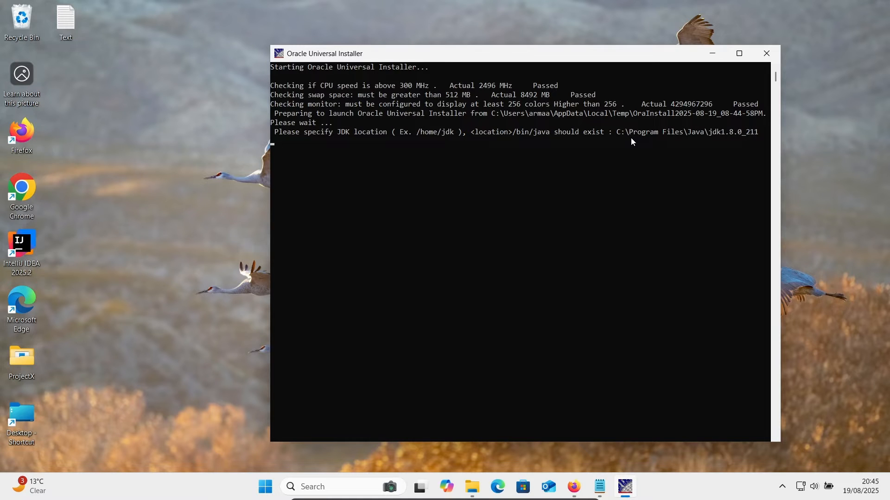
{"action": "key", "text": "Return"}
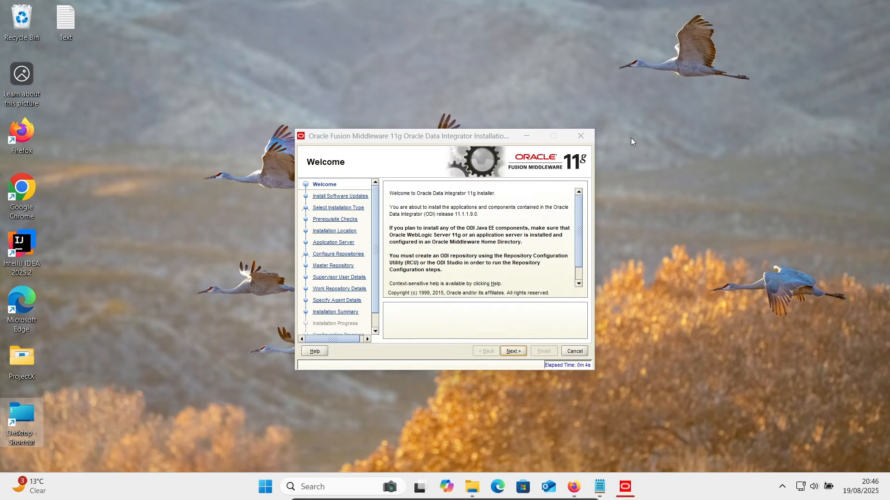
Proceed past the installer's welcome page and choose to skip software updates
{"action": "left_click", "coordinate": [512, 351]}
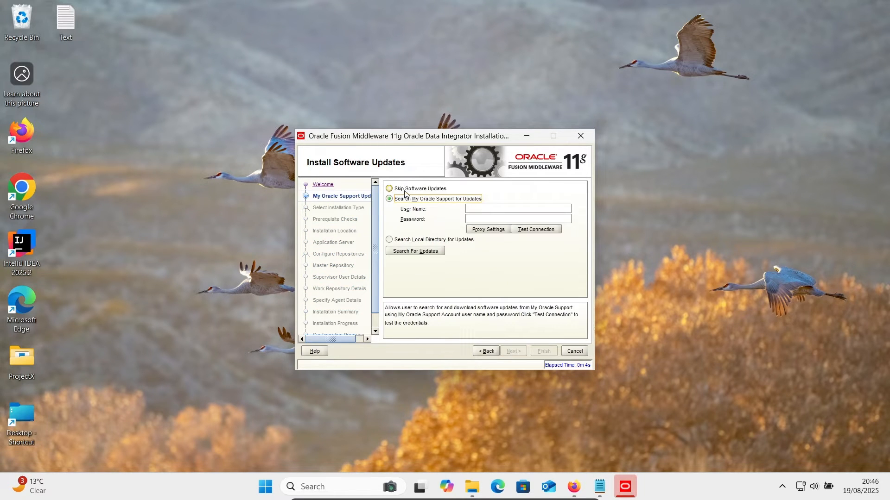
{"action": "left_click", "coordinate": [389, 188]}
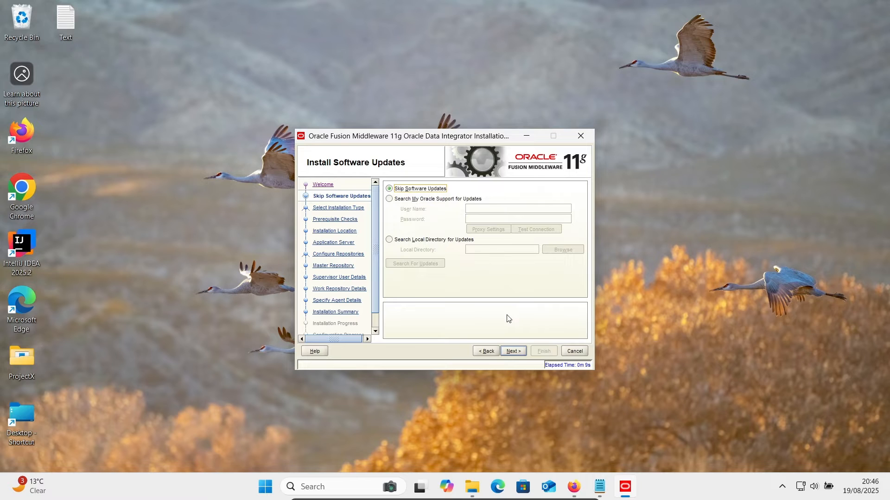
{"action": "left_click", "coordinate": [510, 352]}
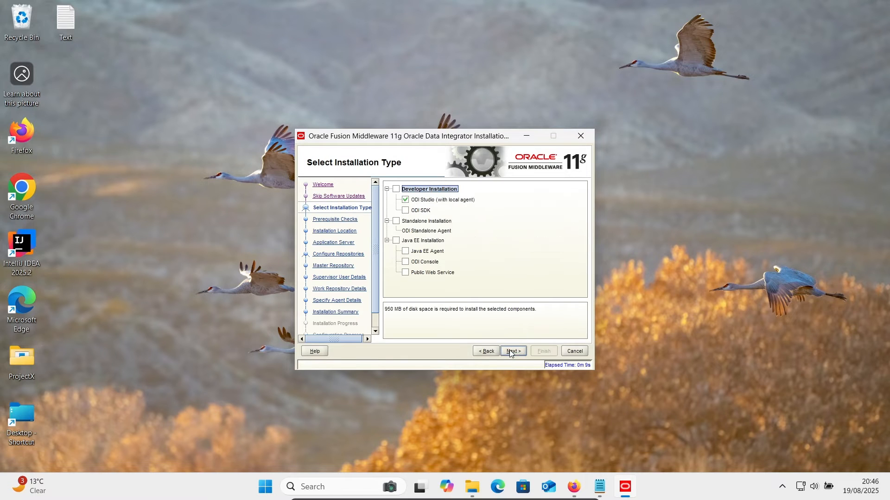
Select the full Developer Installation and the Standalone Installation, and continue past the prerequisite checks
{"action": "left_click", "coordinate": [396, 189]}
{"action": "left_click", "coordinate": [396, 222]}
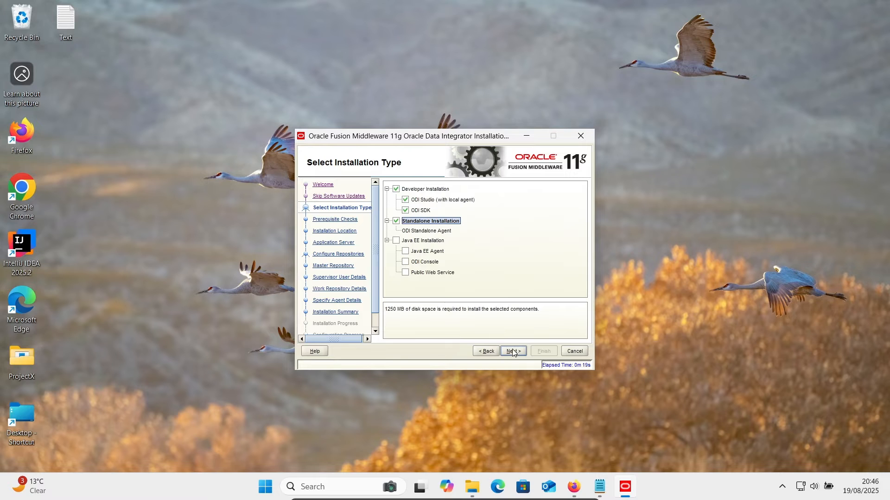
{"action": "left_click", "coordinate": [513, 351]}
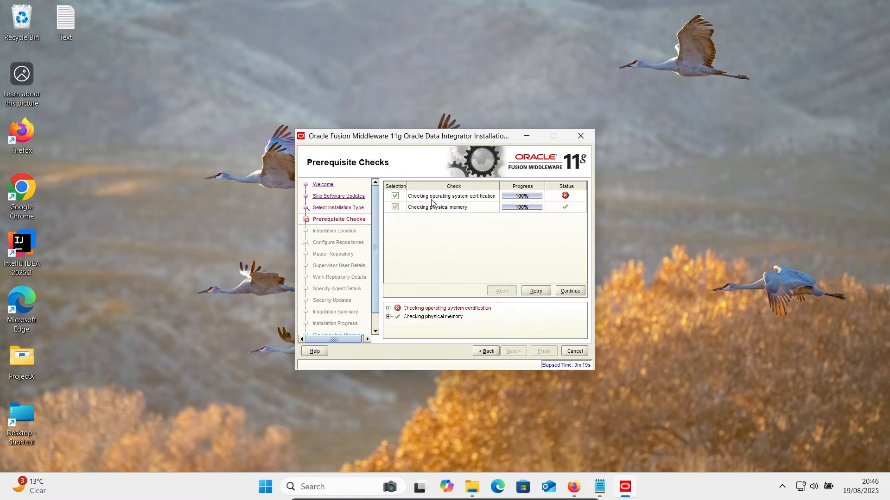
{"action": "left_click", "coordinate": [563, 294]}
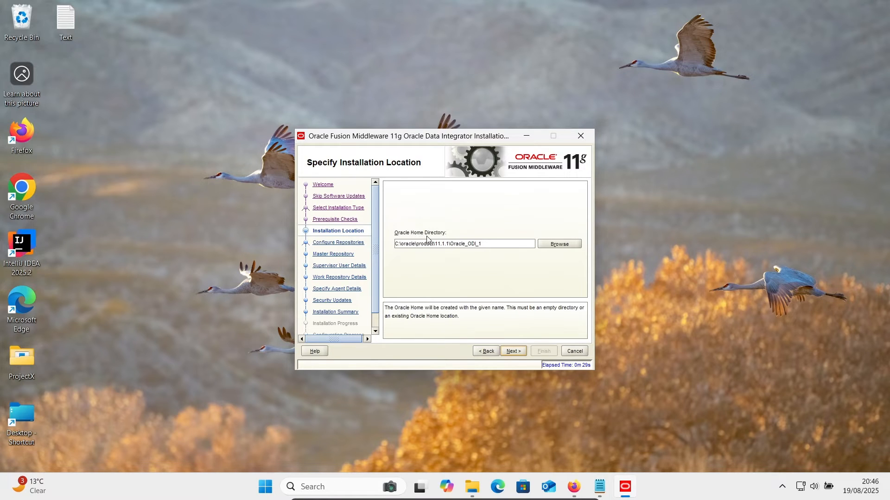
Accept the default Oracle home directory and choose Skip Repository Configuration
{"action": "left_click", "coordinate": [518, 354]}
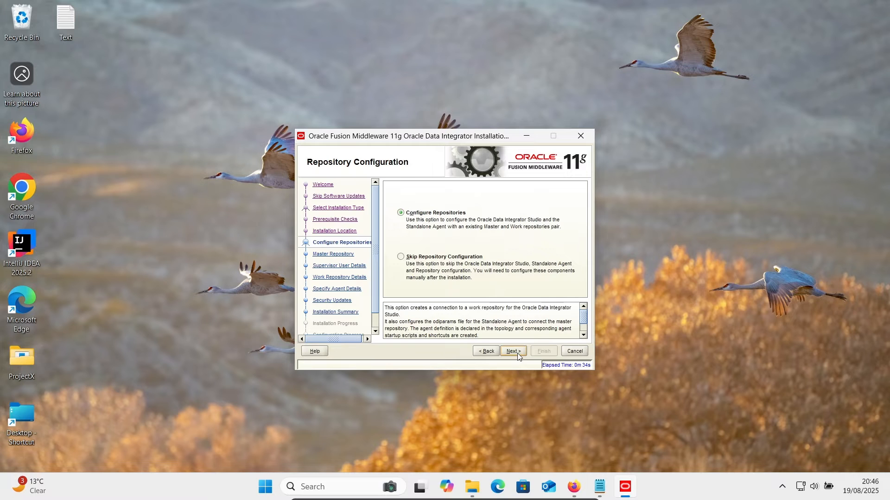
{"action": "left_click", "coordinate": [425, 256]}
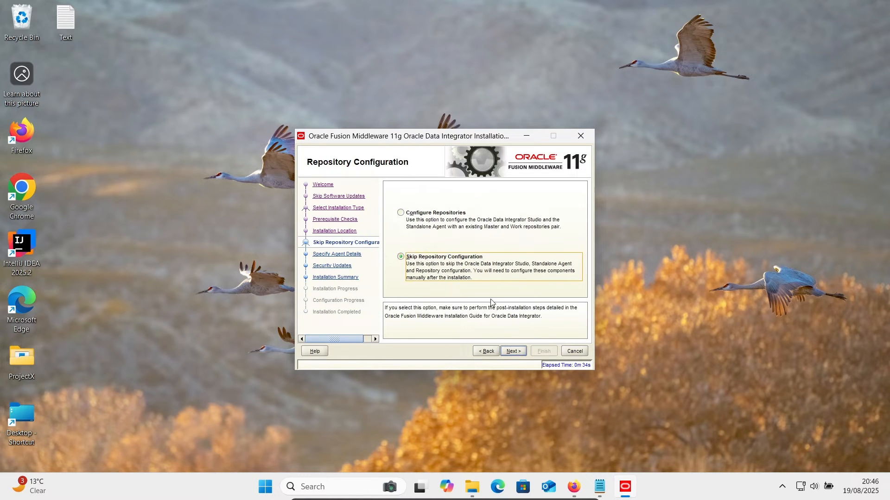
{"action": "left_click", "coordinate": [513, 351]}
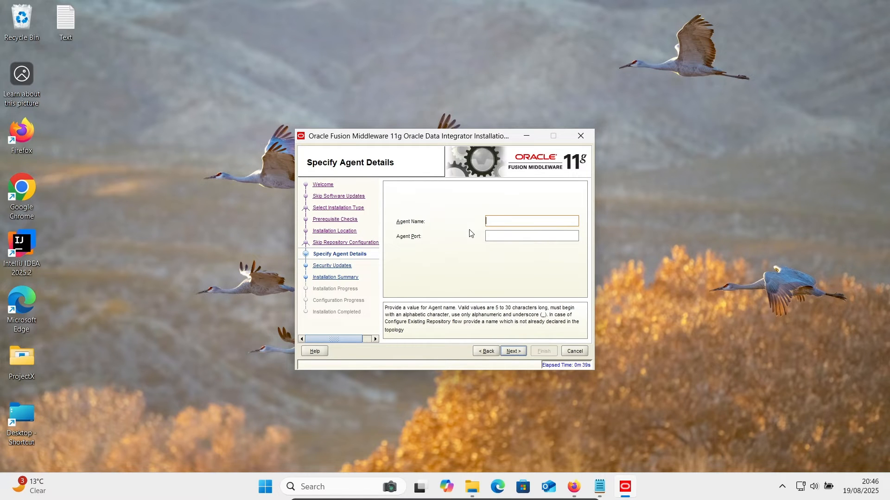
Set the agent name to local_agent and the agent port to 0, and allow Java network access through the firewall
{"action": "type", "text": "local_agent"}
{"action": "left_click", "coordinate": [493, 234]}
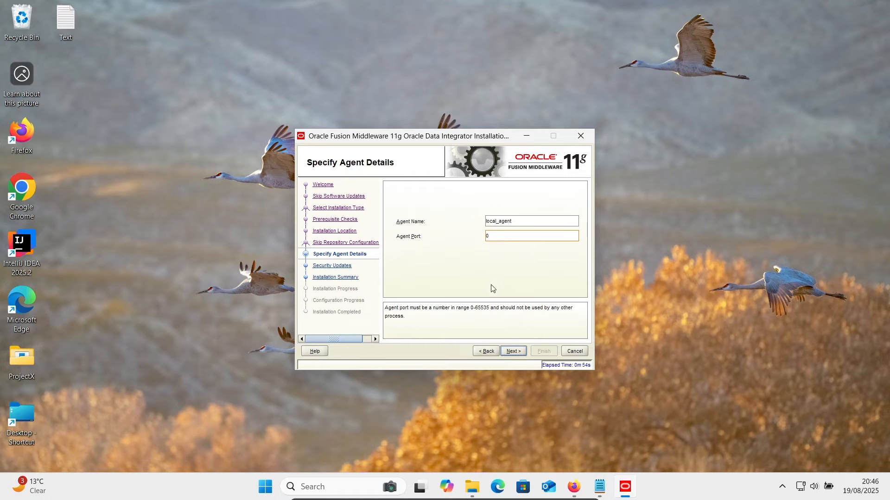
{"action": "left_click", "coordinate": [507, 348]}
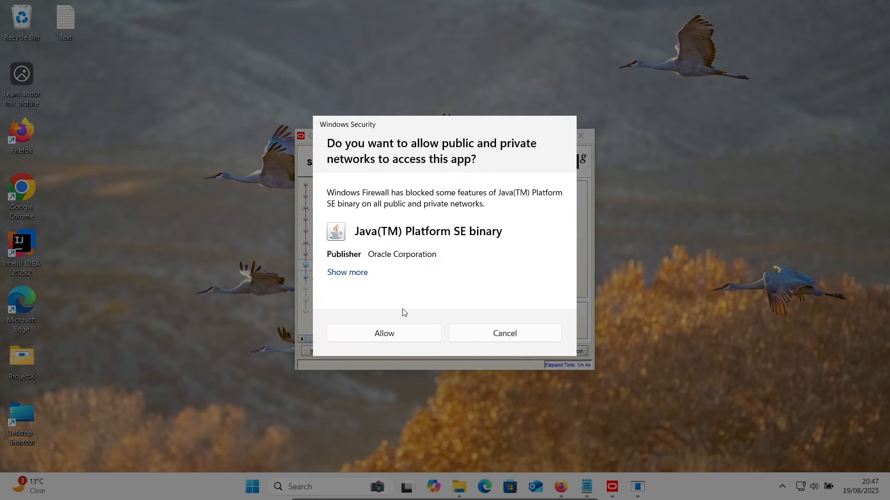
{"action": "left_click", "coordinate": [383, 336]}
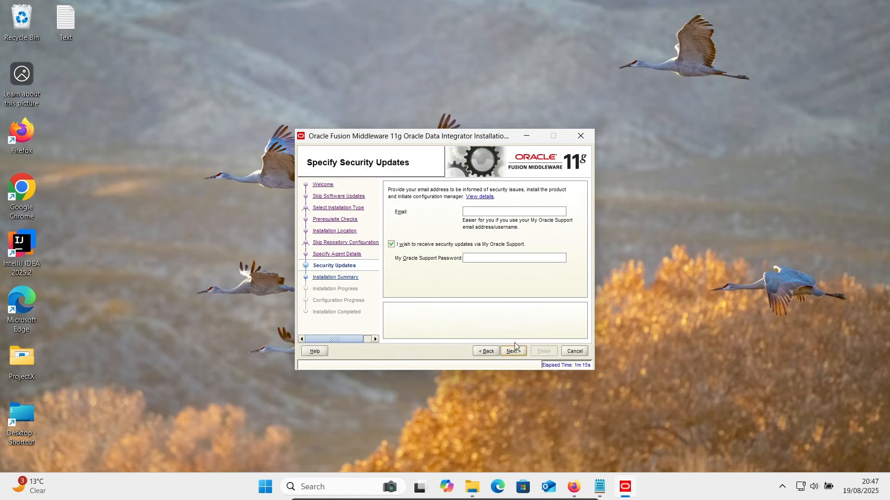
Opt out of security updates without providing an email address and start the Oracle Data Integrator installation
{"action": "left_click", "coordinate": [398, 246]}
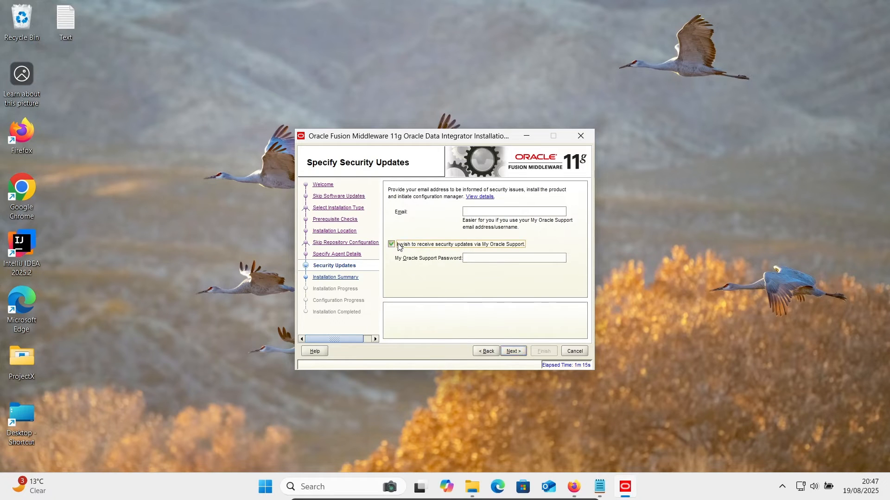
{"action": "left_click", "coordinate": [513, 351]}
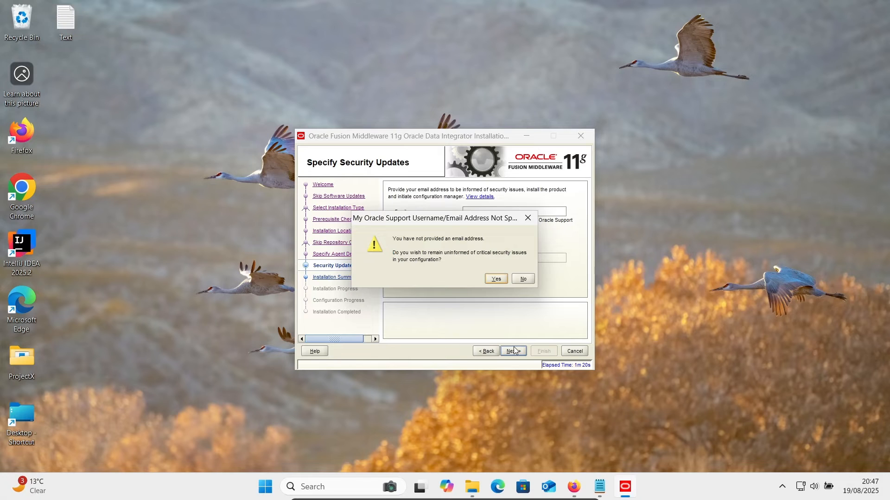
{"action": "left_click", "coordinate": [496, 278]}
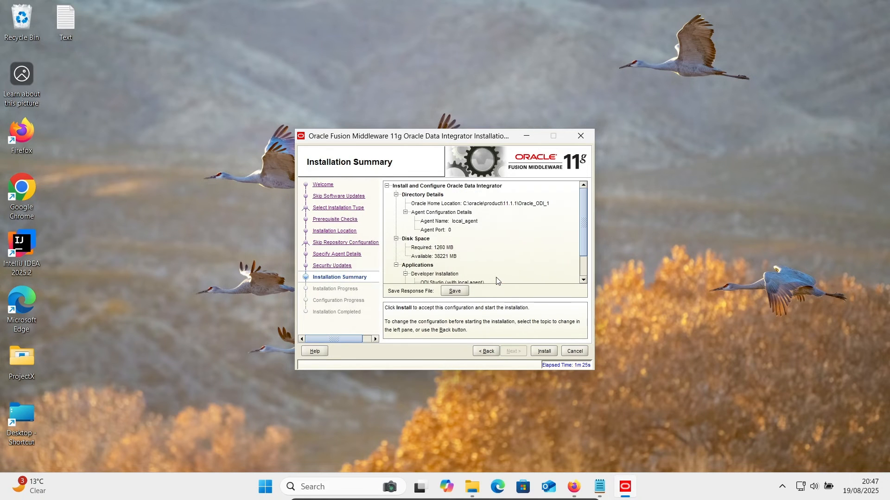
{"action": "left_click", "coordinate": [548, 351]}
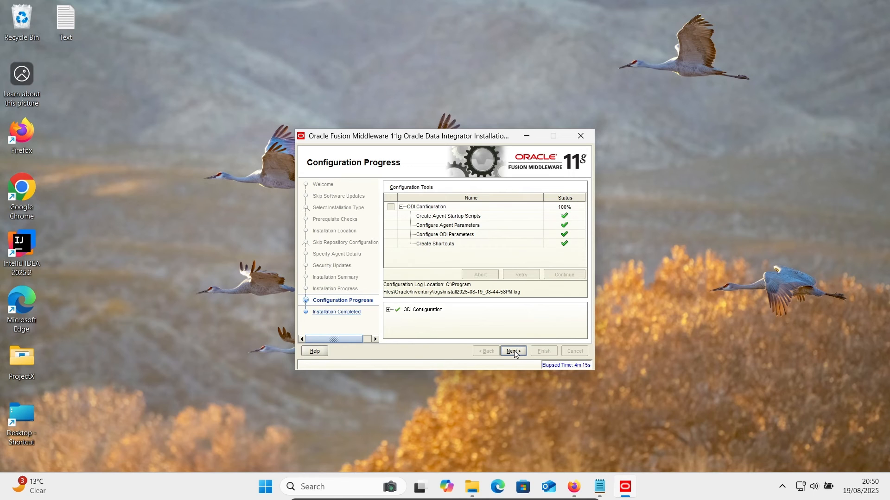
Expand the ODI Configuration details, continue to the installation summary, and finish the Oracle Data Integrator installer
{"action": "left_click", "coordinate": [389, 309]}
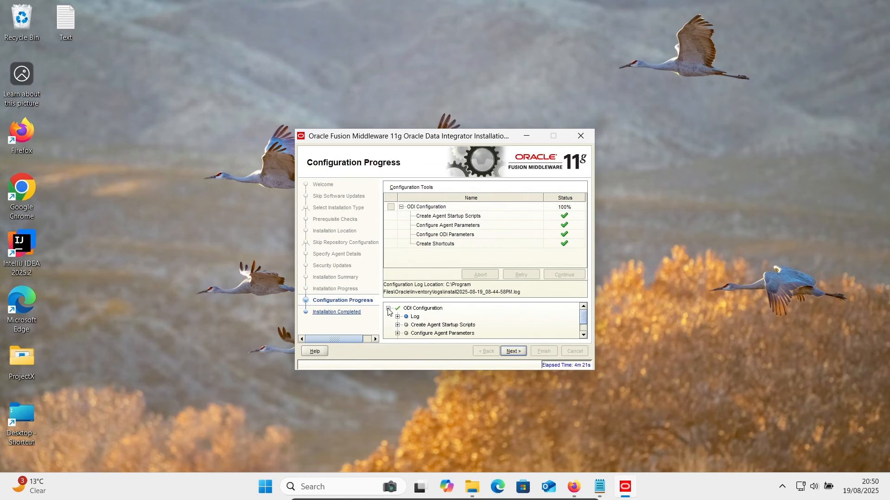
{"action": "left_click", "coordinate": [512, 351]}
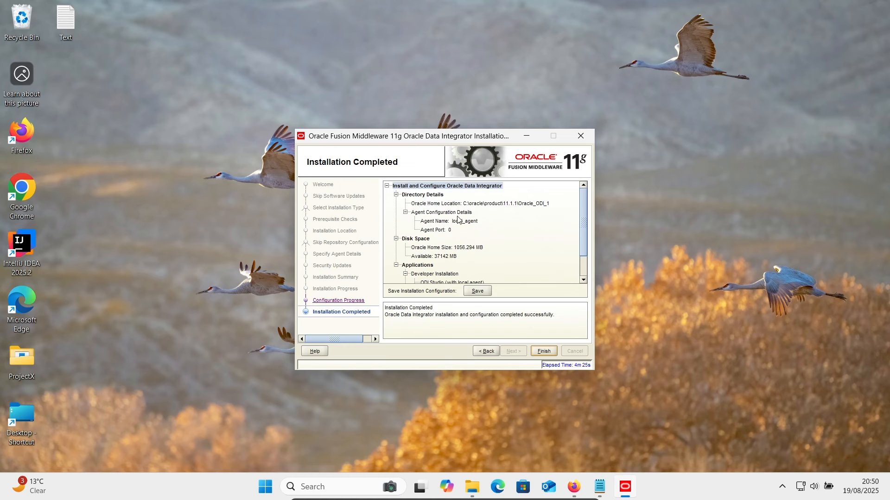
{"action": "left_click", "coordinate": [543, 353]}
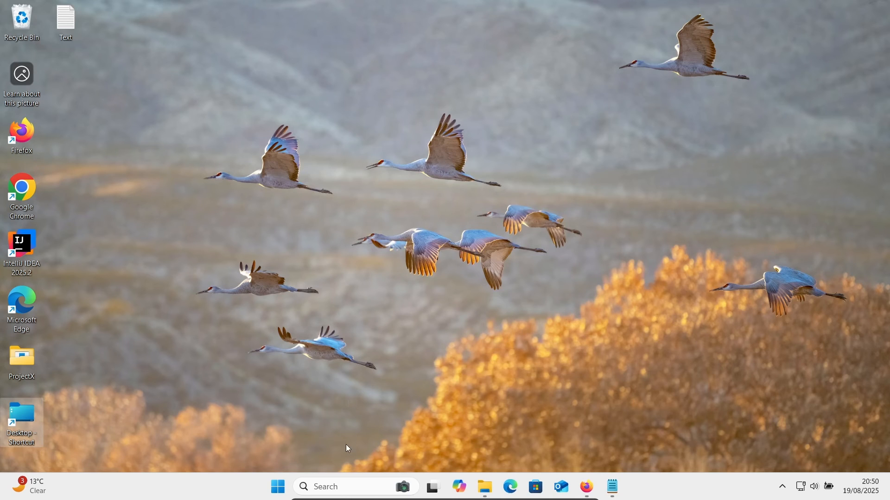
Find and launch ODI Studio, and continue past the Java 1.8.0_211 version warning with the message skipped next time
{"action": "left_click", "coordinate": [328, 486]}
{"action": "type", "text": "odi studio"}
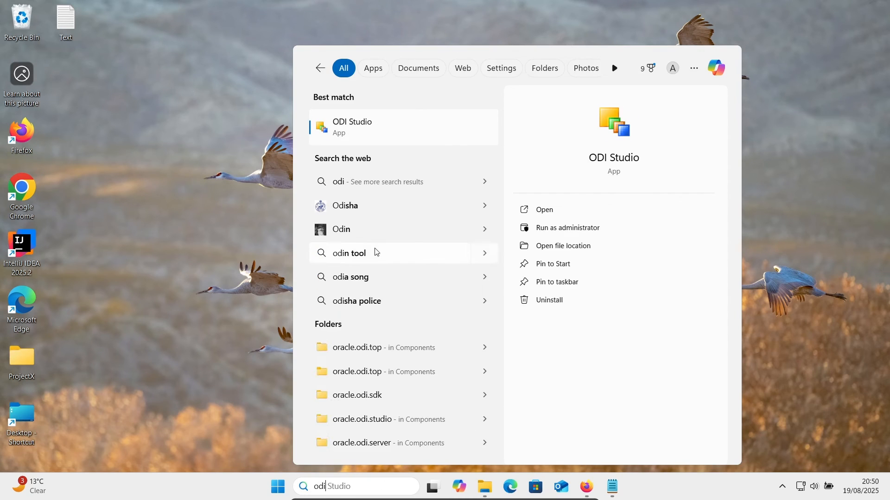
{"action": "key", "text": "BackSpace"}
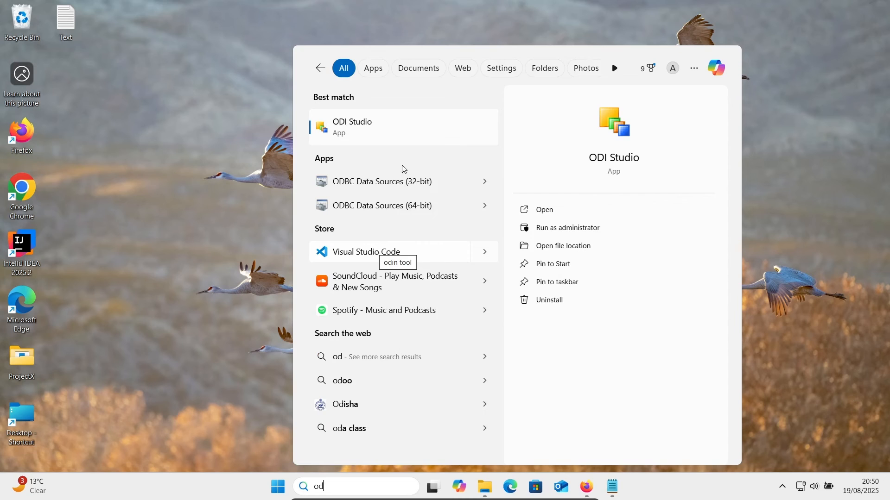
{"action": "left_click", "coordinate": [353, 134]}
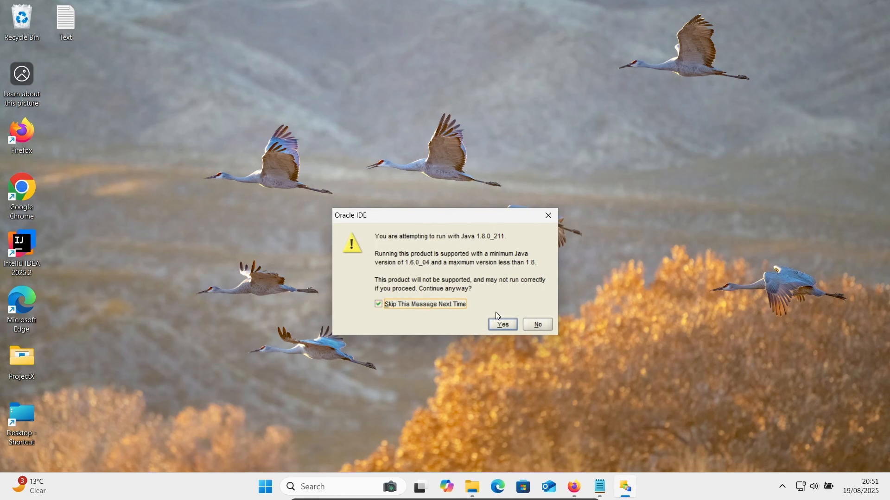
{"action": "left_click", "coordinate": [504, 324]}
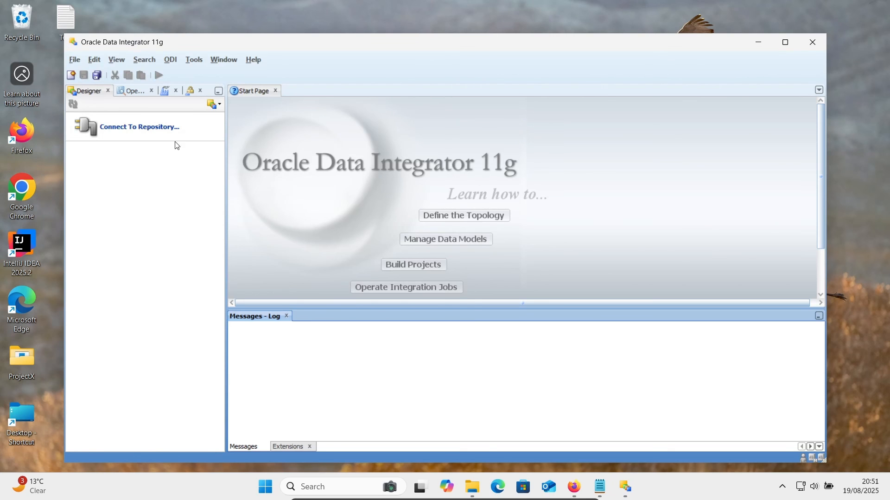
View the repository login form and dismiss it without logging in, and switch to the Text.txt notes in Notepad
{"action": "left_click", "coordinate": [130, 128]}
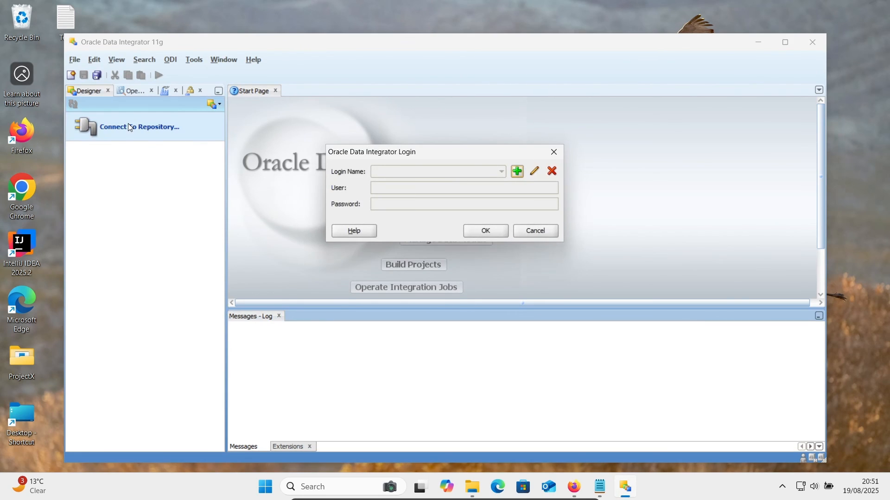
{"action": "left_click", "coordinate": [542, 231]}
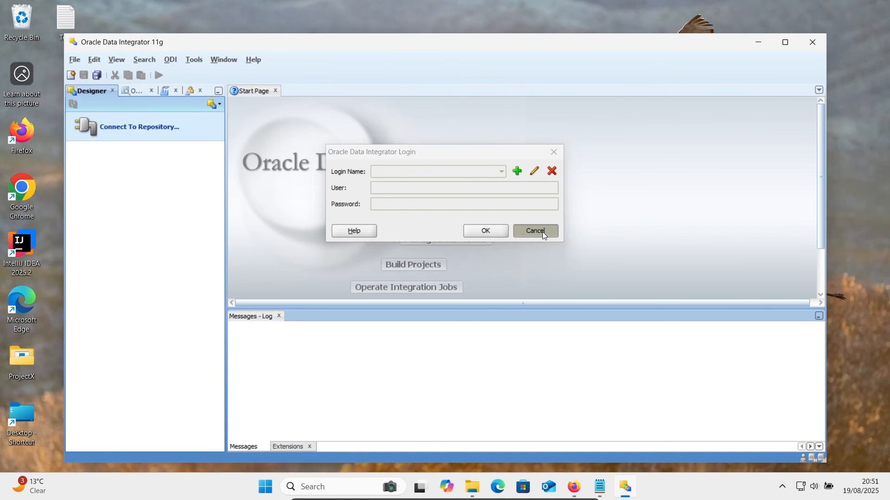
{"action": "left_click", "coordinate": [600, 486]}
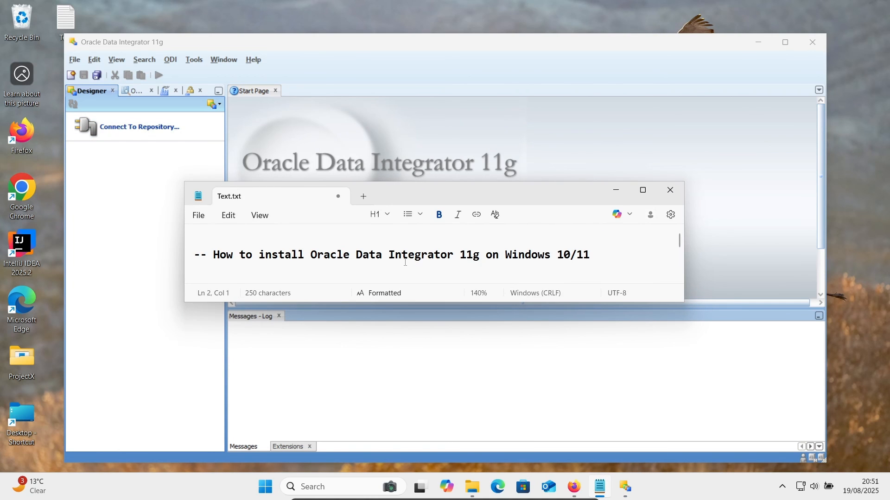